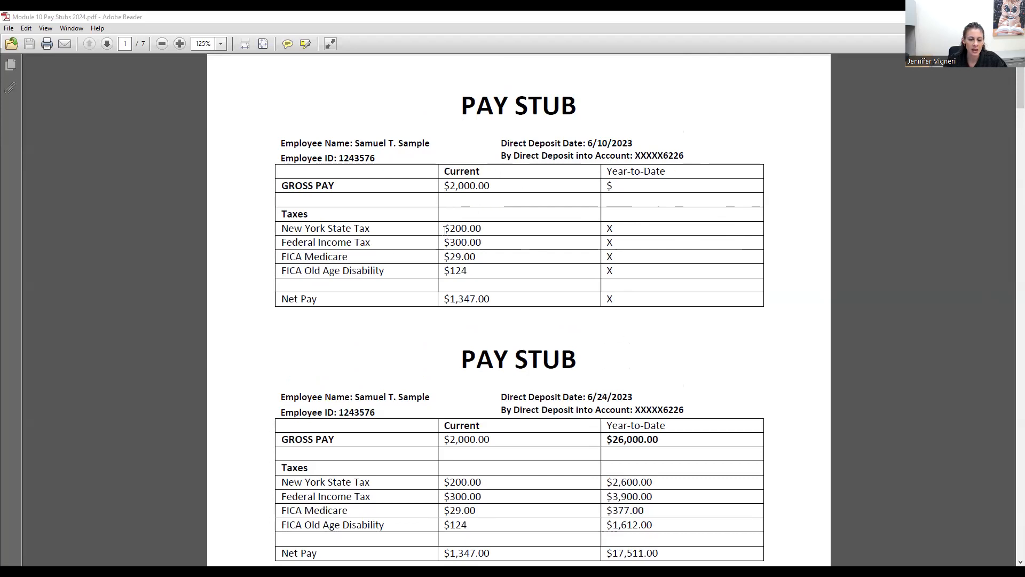
# Review the June 2023 pay stubs and the following stubs in the pay stub PDF
pyautogui.scroll(-3, 752, 297)
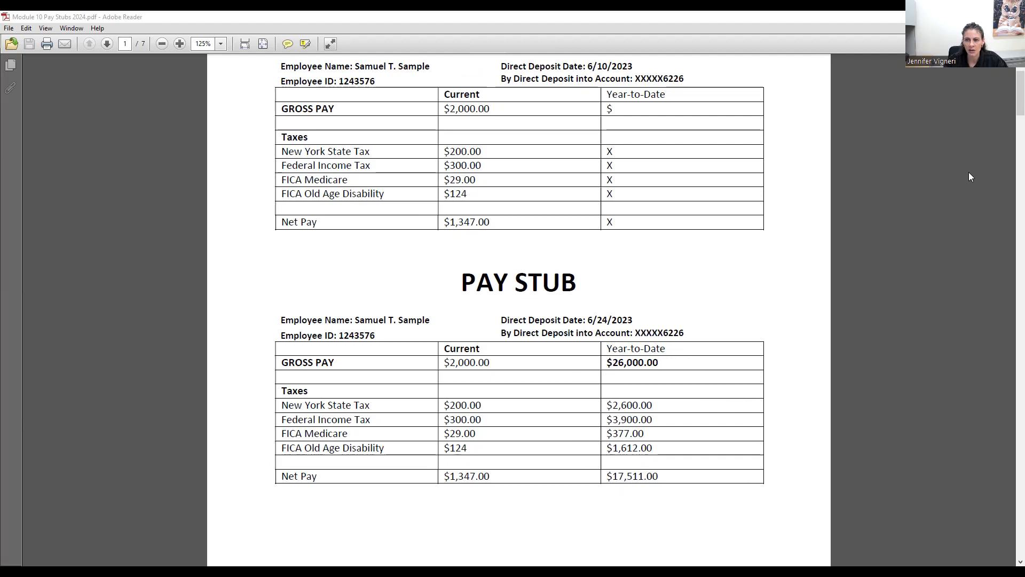
pyautogui.moveTo(1009, 109); pyautogui.dragTo(999, 462)
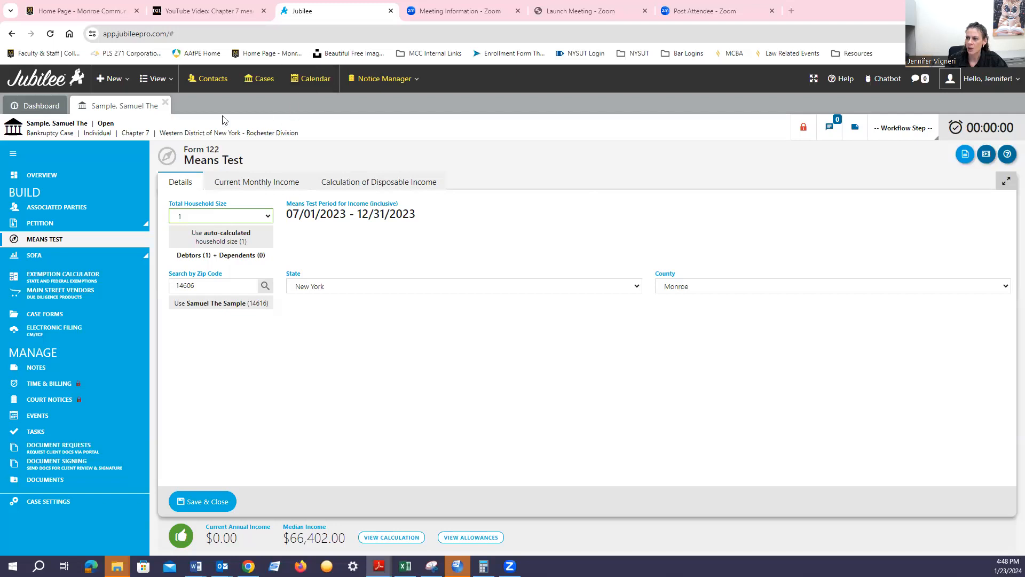
pyautogui.click(72, 208)
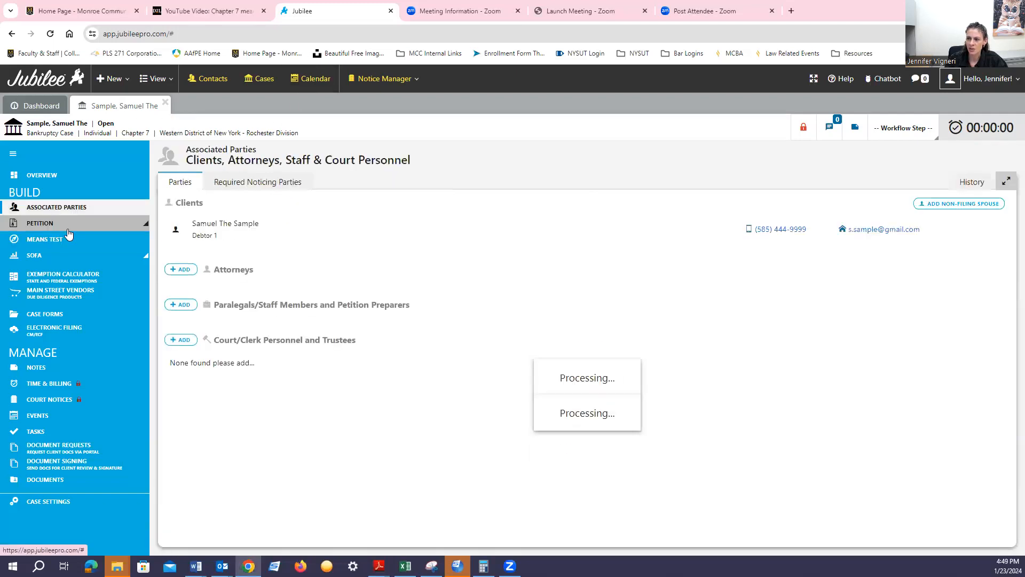
pyautogui.click(68, 227)
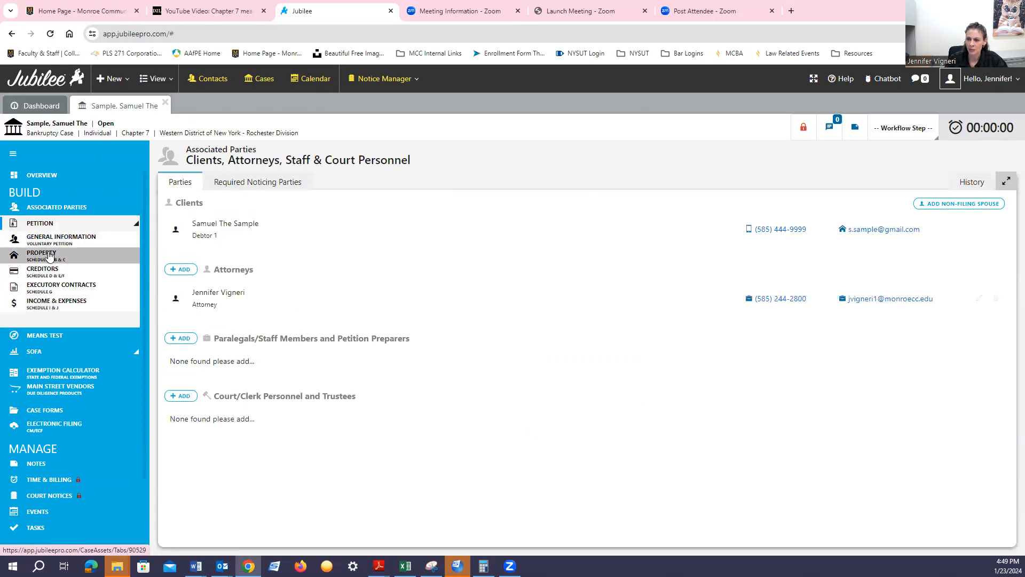
pyautogui.moveTo(52, 243)
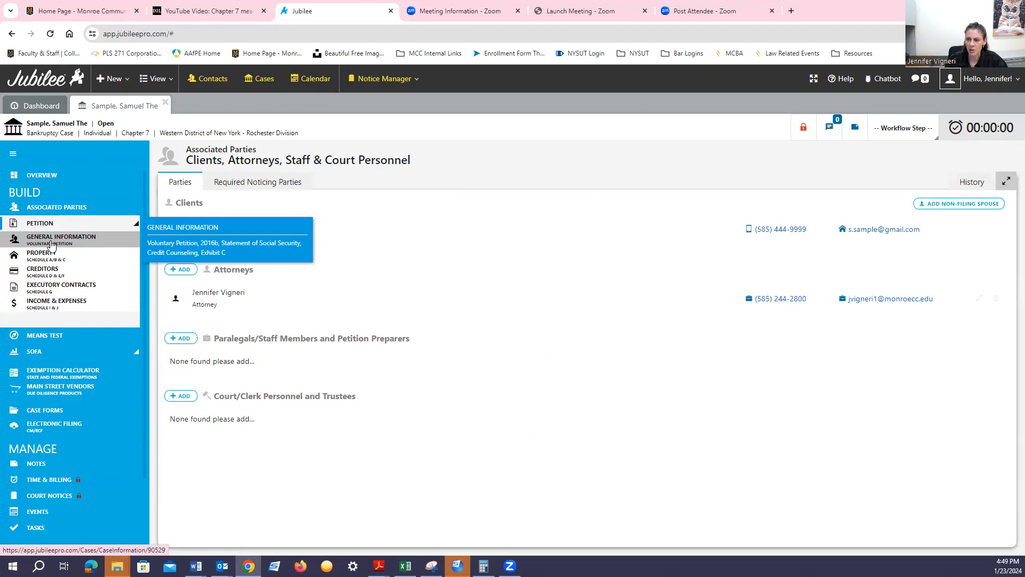
pyautogui.click(46, 336)
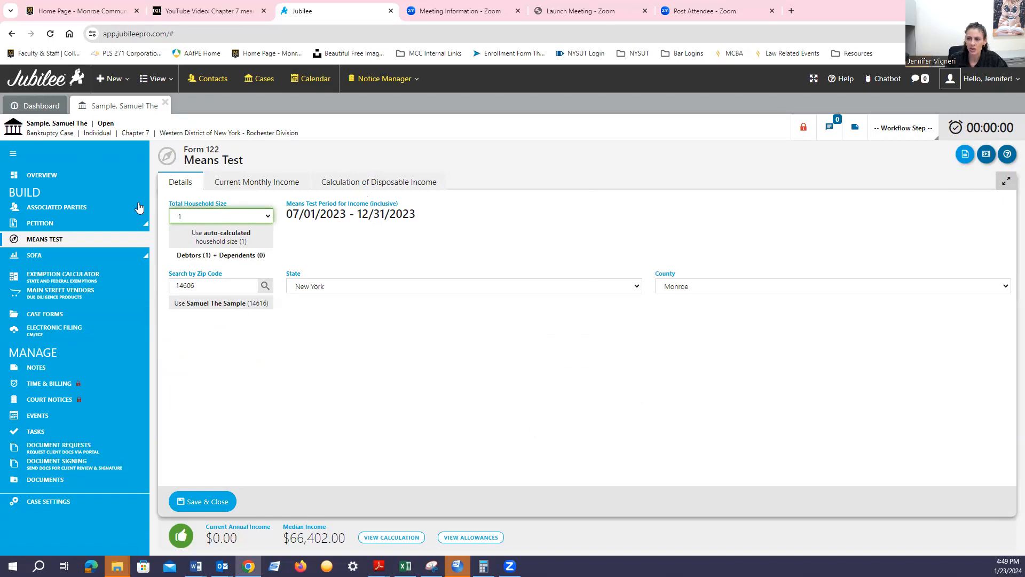
# Check the projected filing date in the petition's General Information and save the case details
pyautogui.click(81, 223)
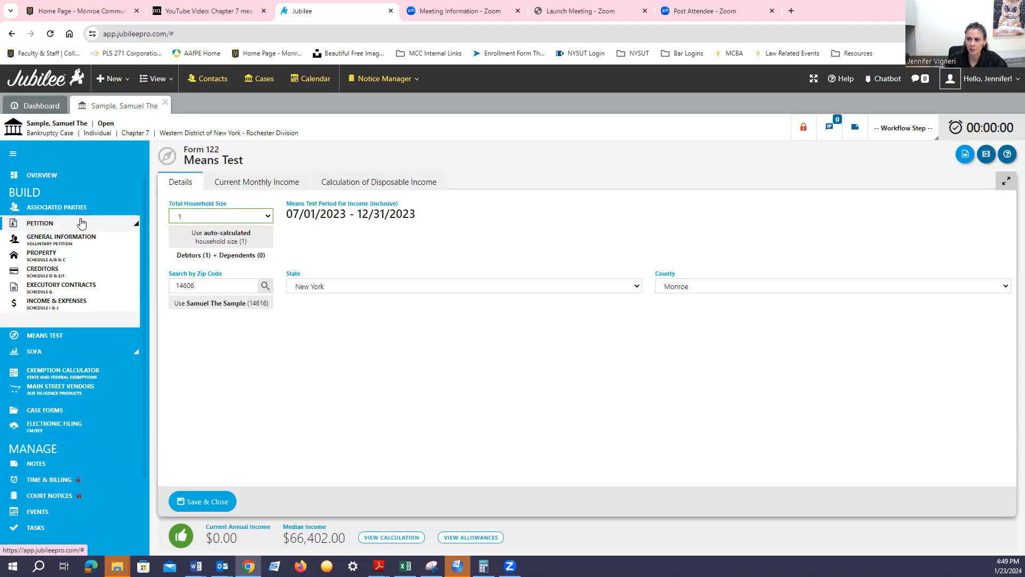
pyautogui.click(83, 240)
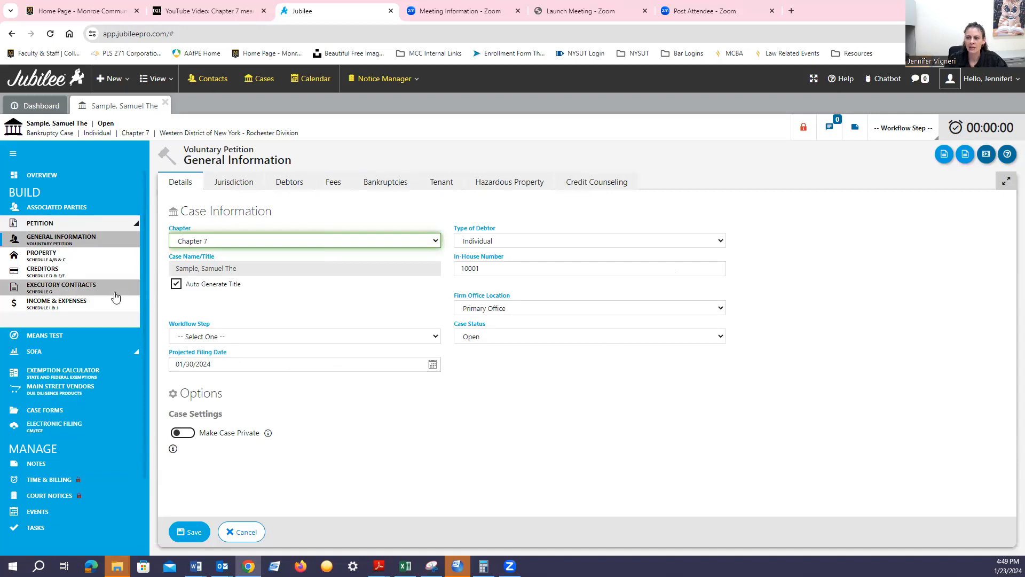
pyautogui.click(194, 536)
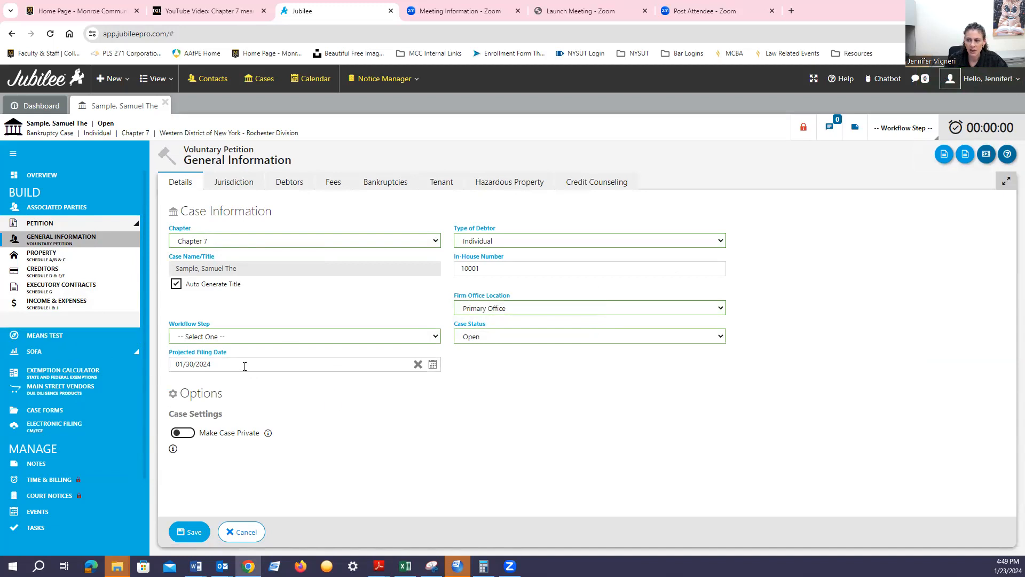
# Start a YTD Income paycheck entry for the debtor's Gross Employment Income in the Means Test
pyautogui.click(90, 336)
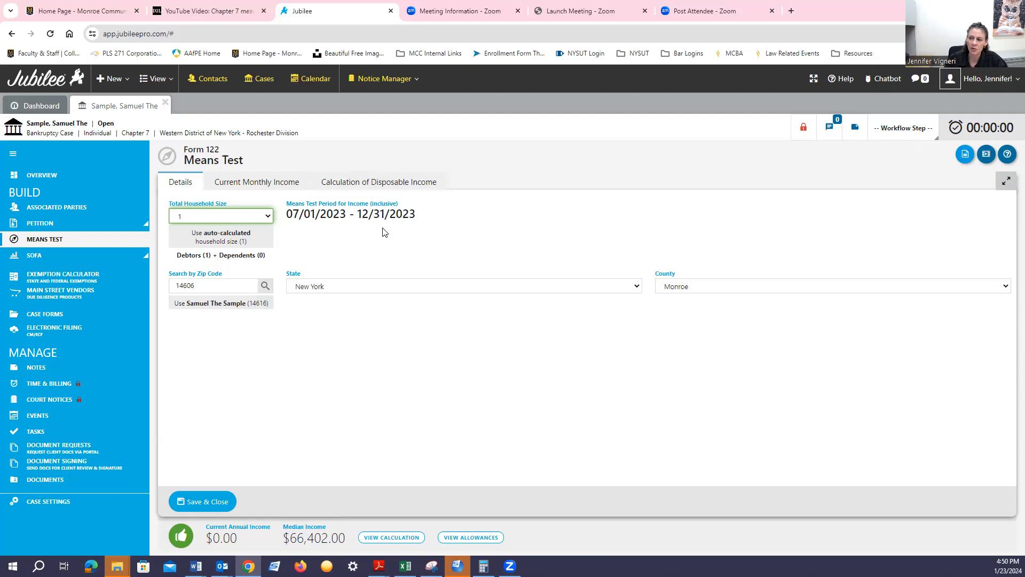
pyautogui.click(262, 182)
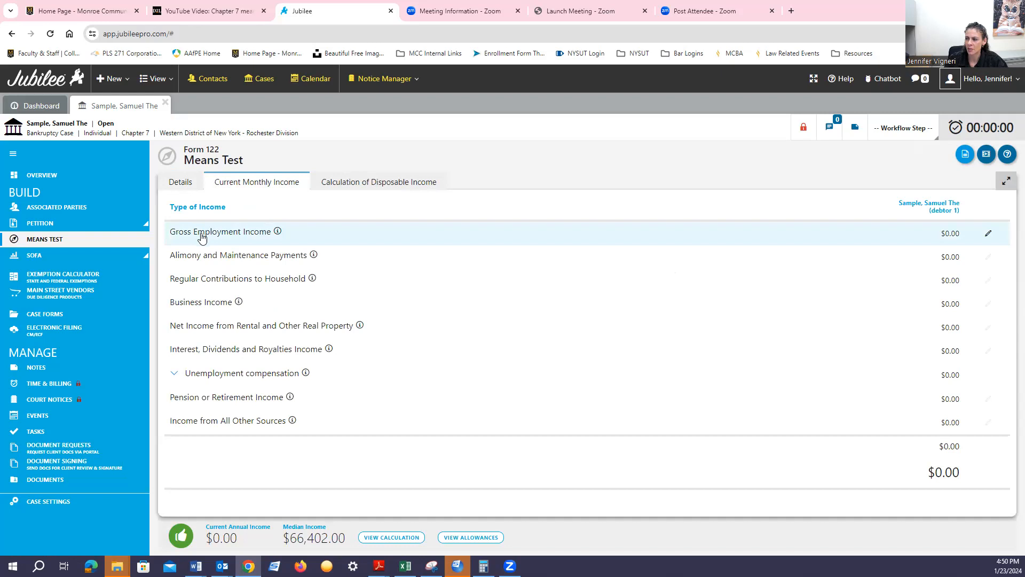
pyautogui.click(989, 235)
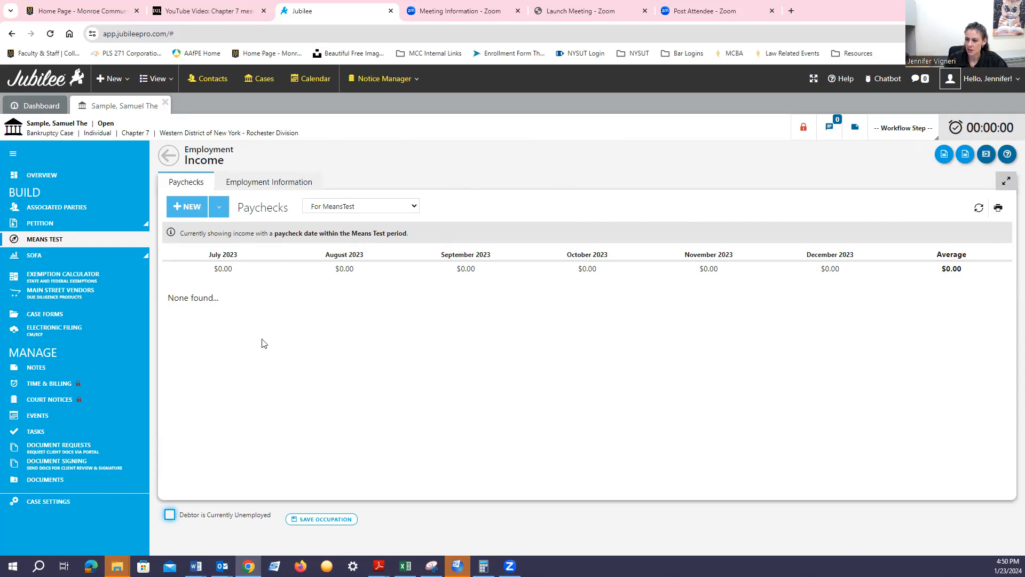
pyautogui.click(218, 210)
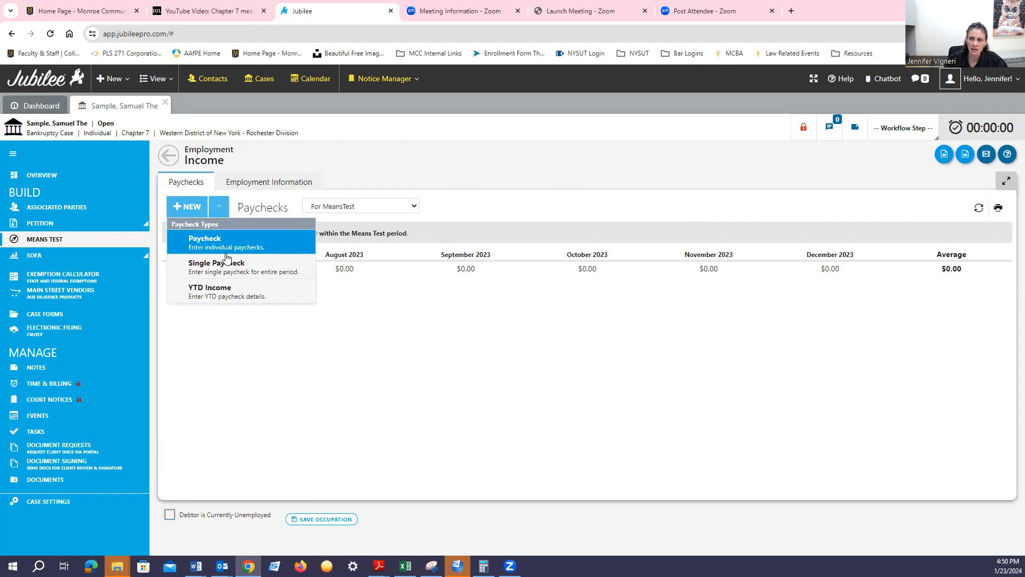
pyautogui.click(233, 294)
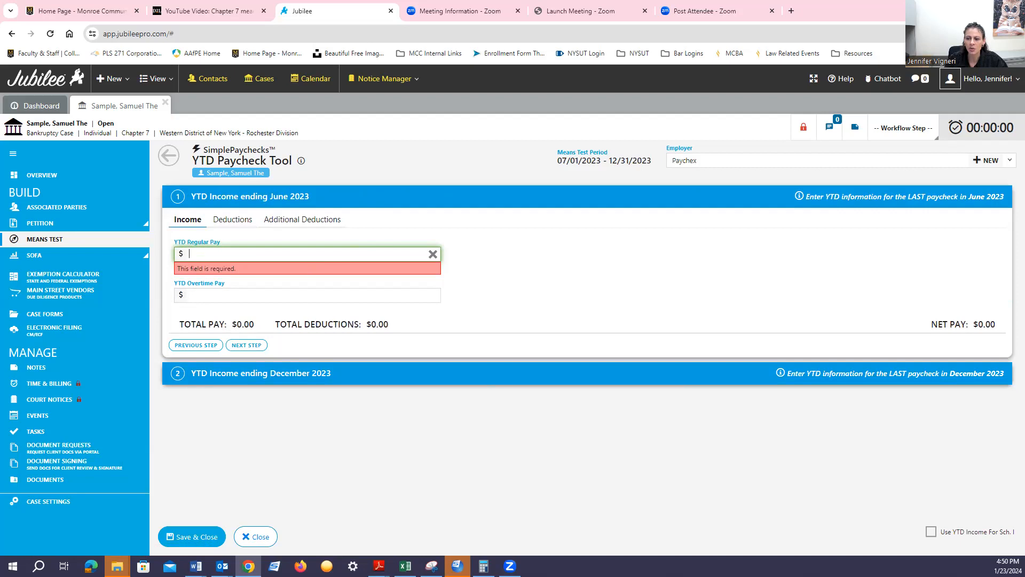
# Set the YTD Regular Pay for the period ending June 2023 to 26,000.00 and enable using YTD income for Schedule I
pyautogui.hotkey('alt', 'Tab')
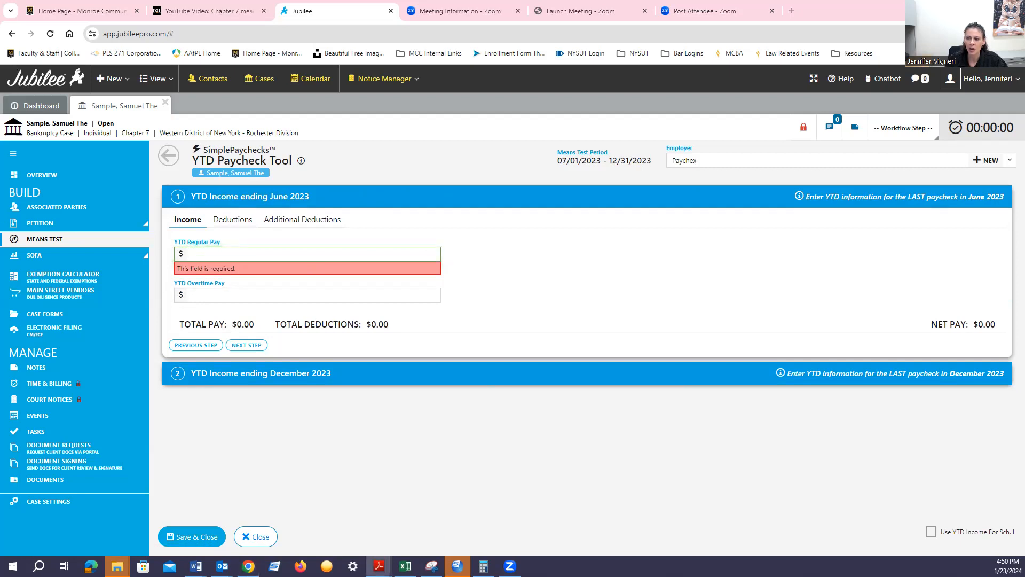
pyautogui.click(199, 253)
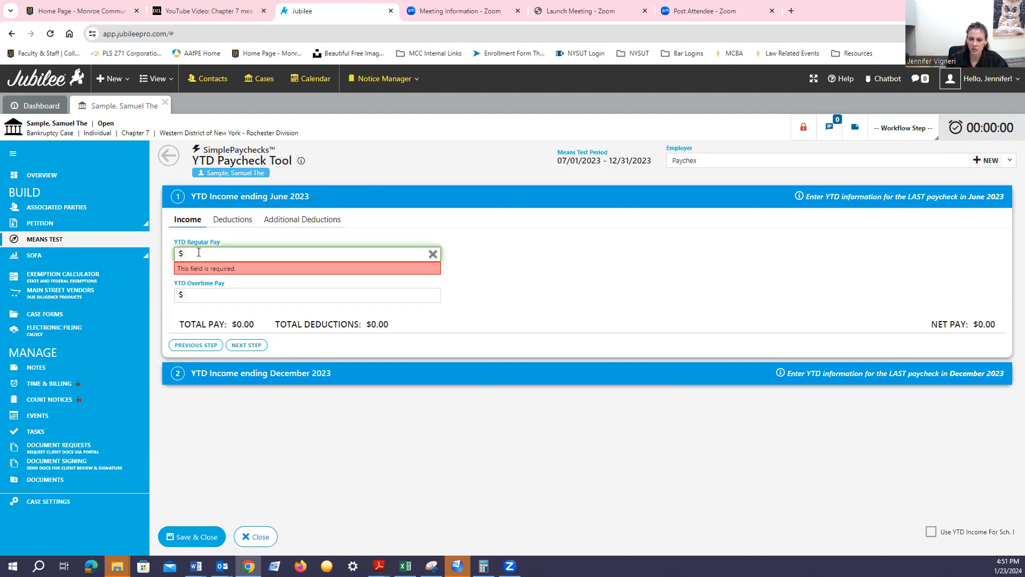
pyautogui.write('26000.00')
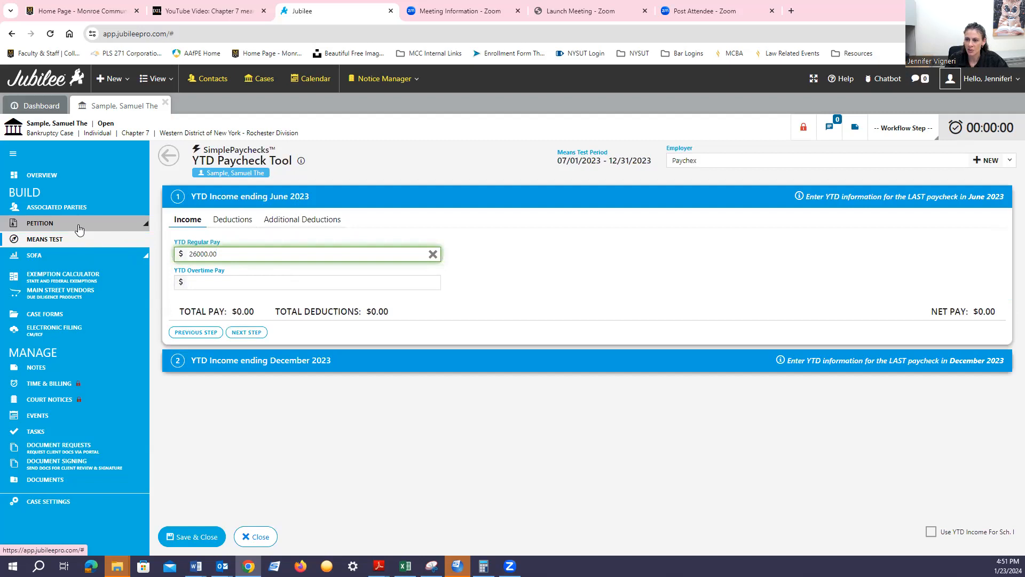
pyautogui.click(931, 532)
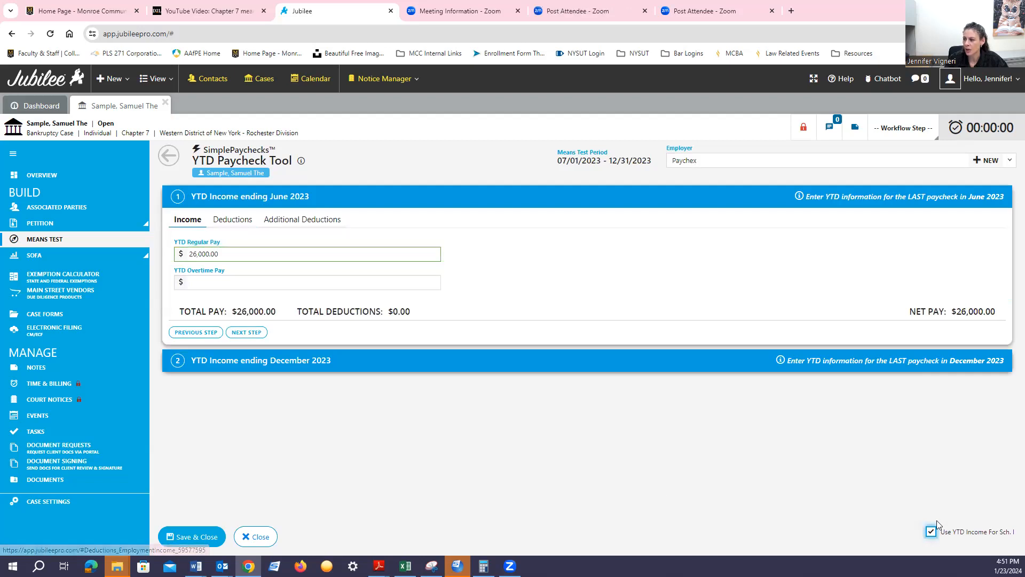
# Check the June 2023 year-to-date tax deductions and income against the 6/24/2023 pay stub in Adobe Reader
pyautogui.click(238, 223)
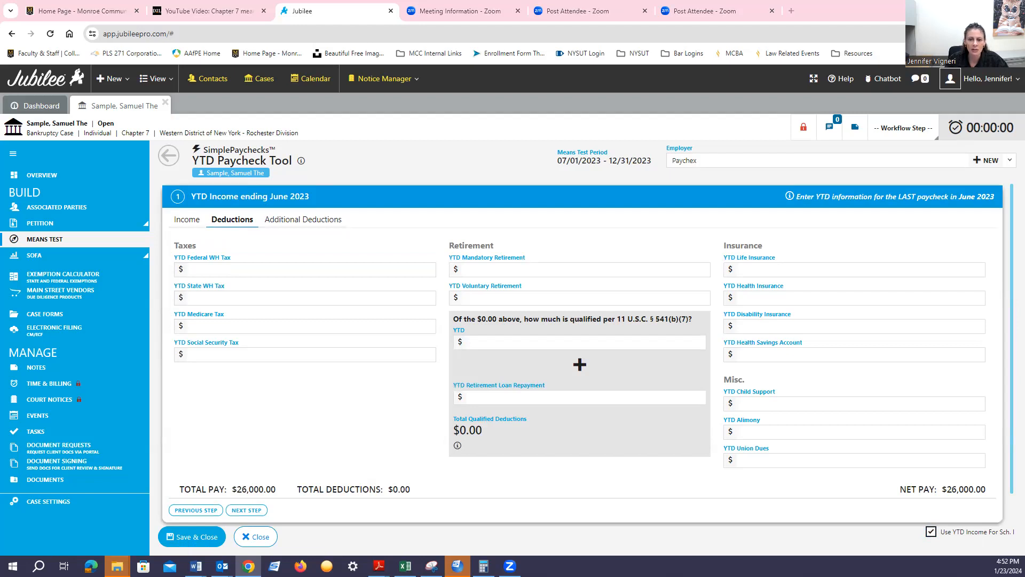
pyautogui.click(379, 566)
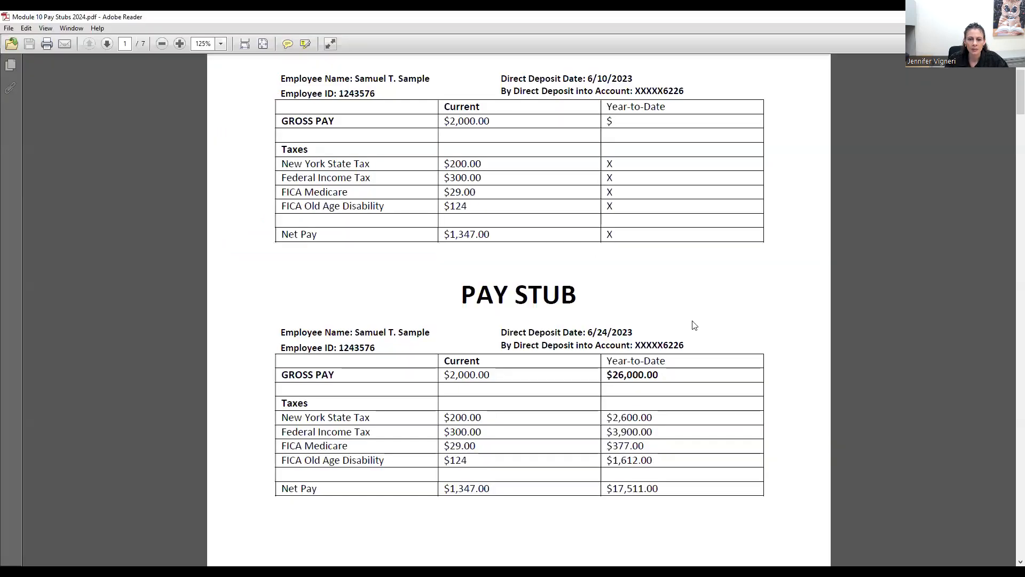
pyautogui.scroll(1, 692, 329)
pyautogui.scroll(-1, 692, 330)
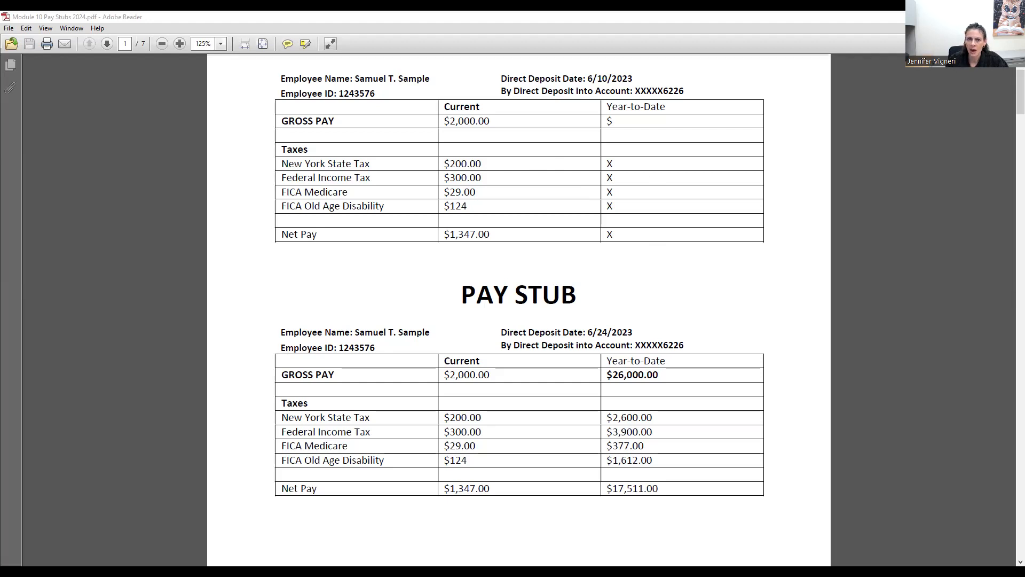
pyautogui.hotkey('alt', 'Tab')
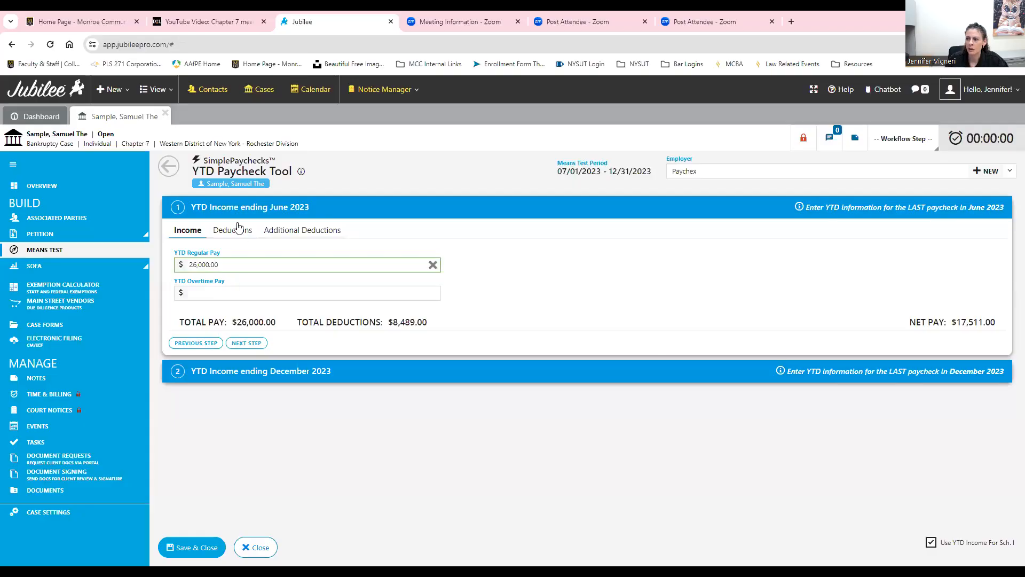
pyautogui.click(235, 233)
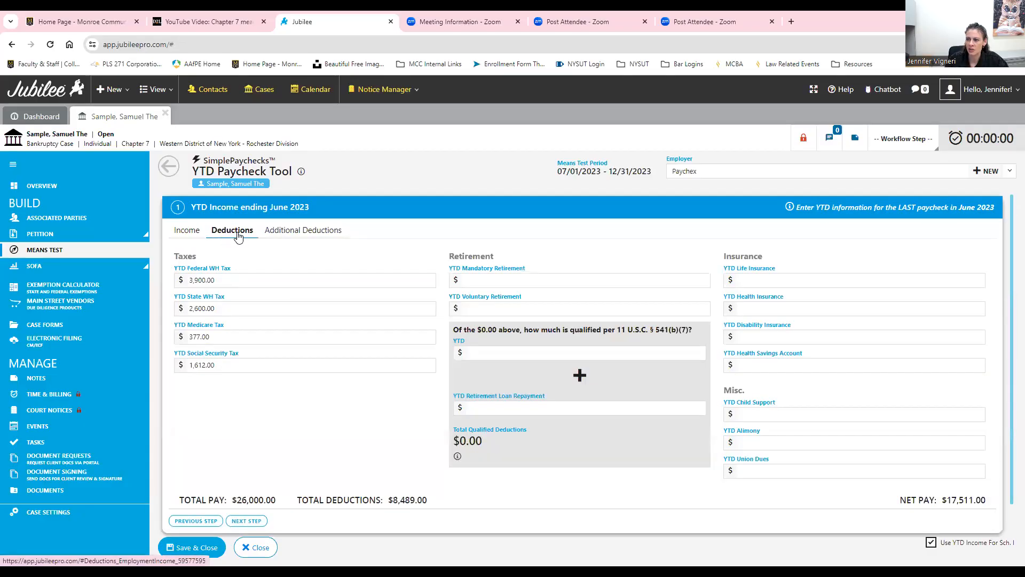
pyautogui.click(189, 232)
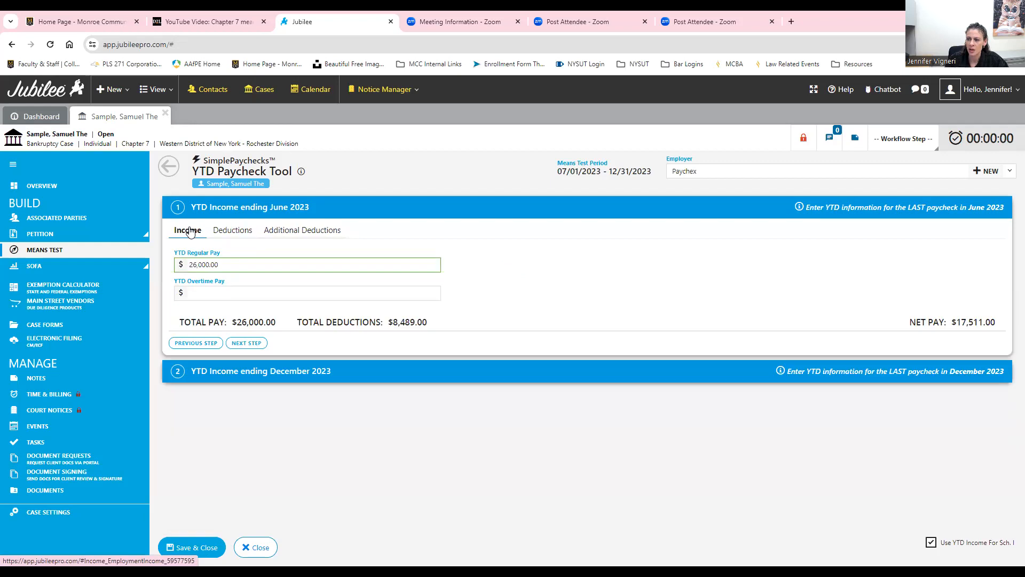
# Proceed to the period ending December 2023 and set its YTD Regular Pay to 52,000.00
pyautogui.click(246, 343)
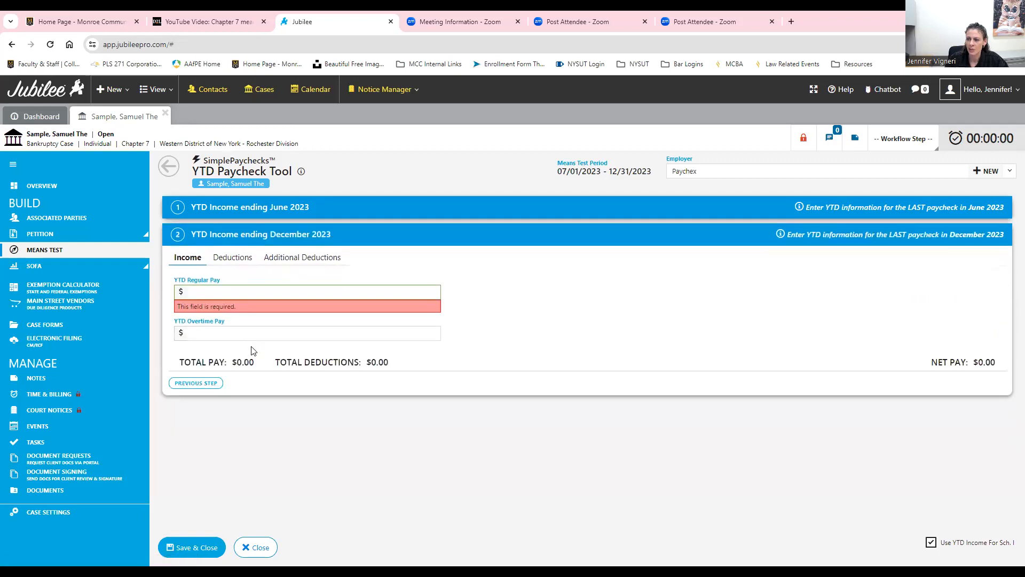
pyautogui.click(214, 291)
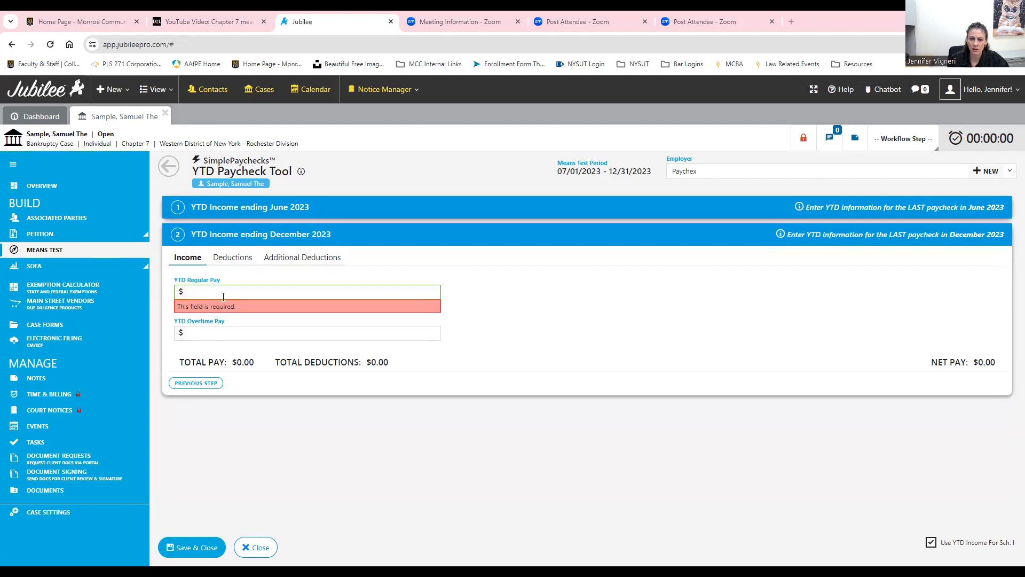
pyautogui.write('52000.00')
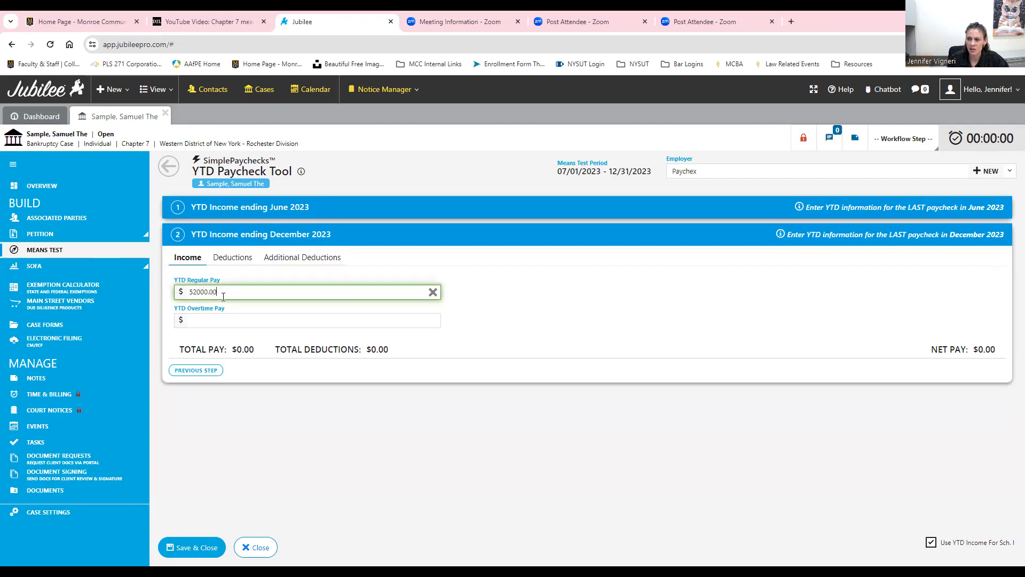
# Enter the December 2023 YTD deductions: Federal WH Tax 7,800, State WH Tax 5,200, Medicare Tax 754 and Social Security Tax 3,224.00
pyautogui.click(232, 257)
pyautogui.click(228, 306)
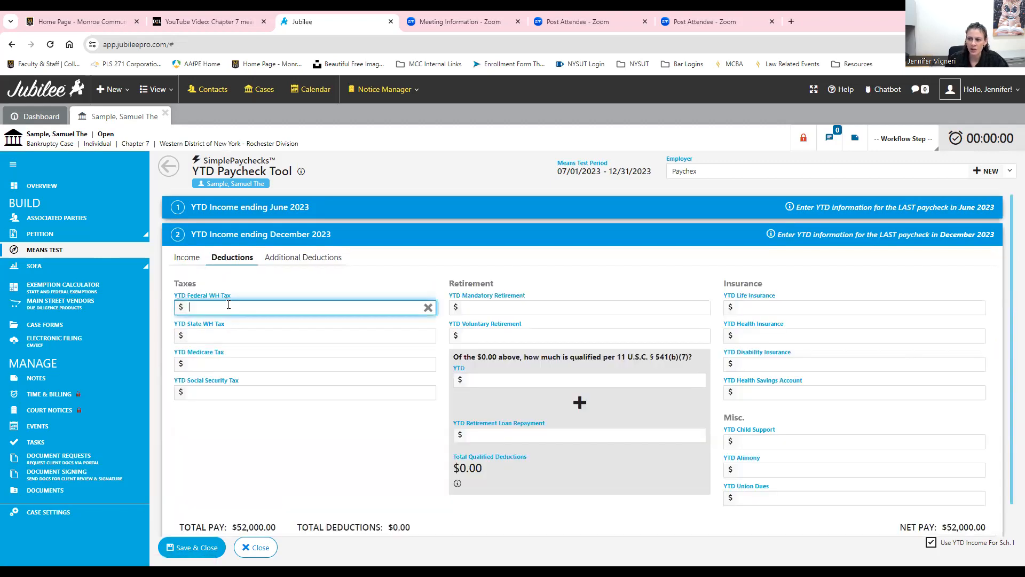
pyautogui.write('7800')
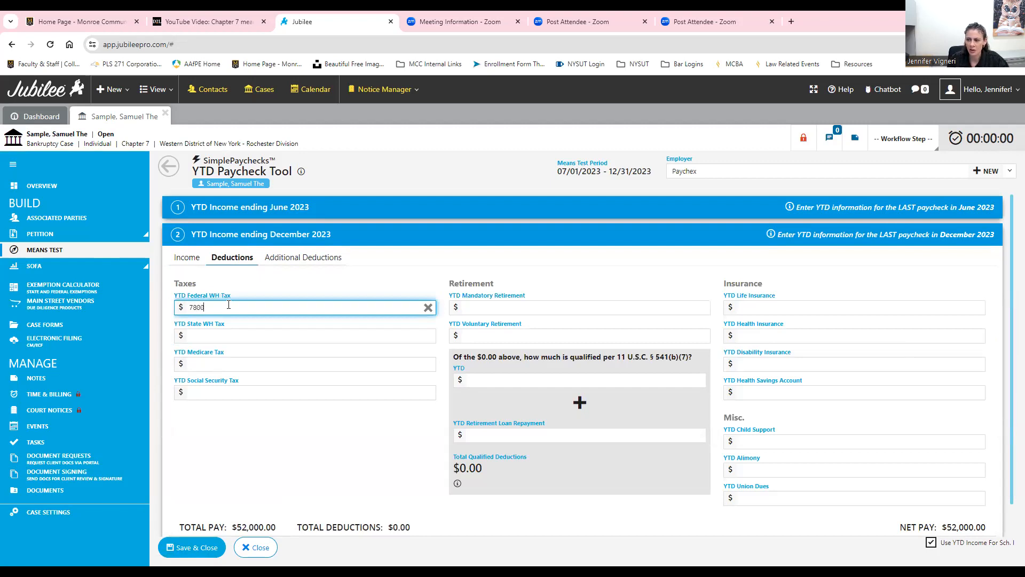
pyautogui.press('Tab')
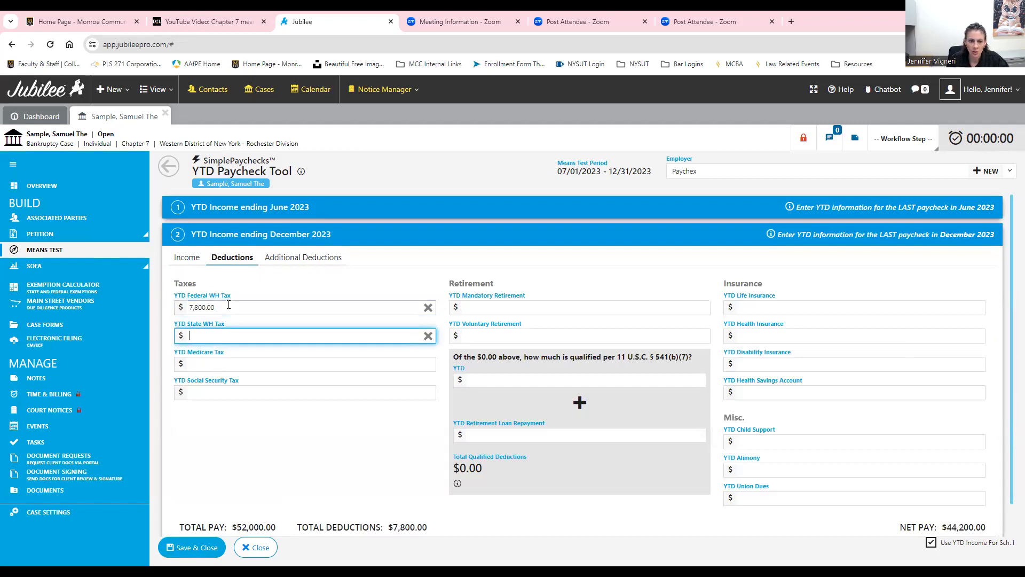
pyautogui.write('5200')
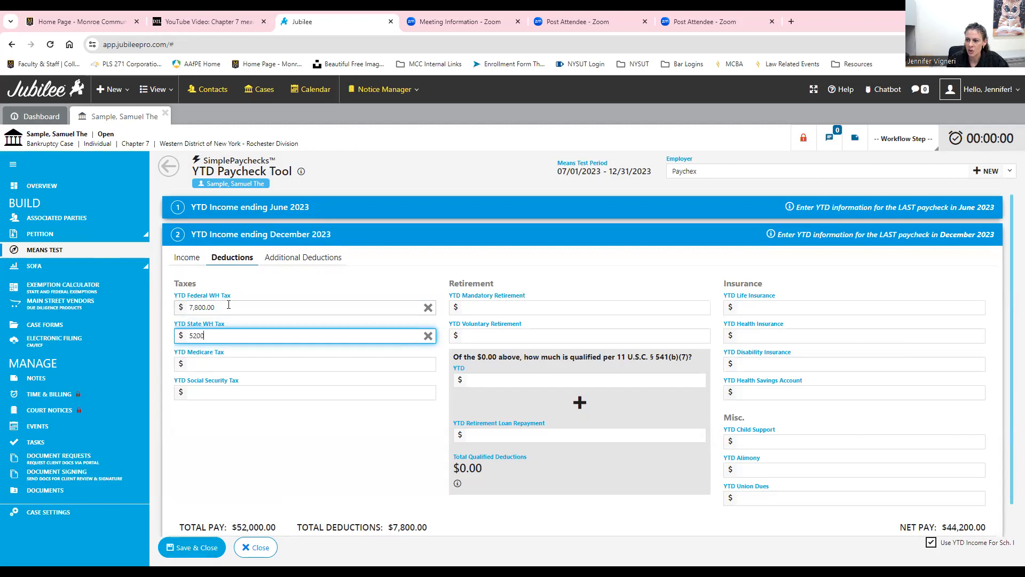
pyautogui.press('Tab')
pyautogui.write('754')
pyautogui.press('Tab')
pyautogui.write('3')
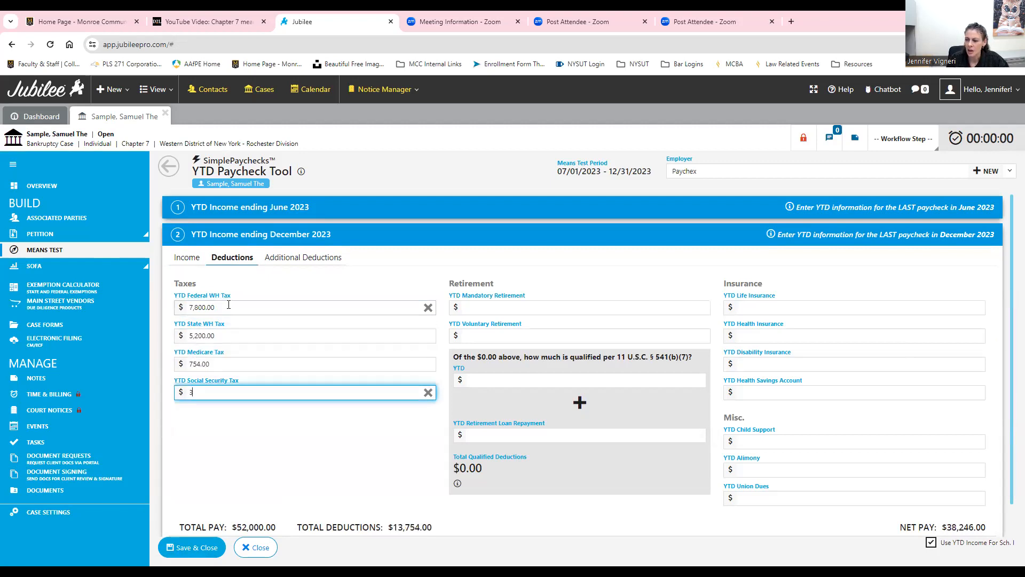
pyautogui.write('224.00')
# Review the income and deductions entered for the June 2023 and December 2023 periods
pyautogui.click(187, 257)
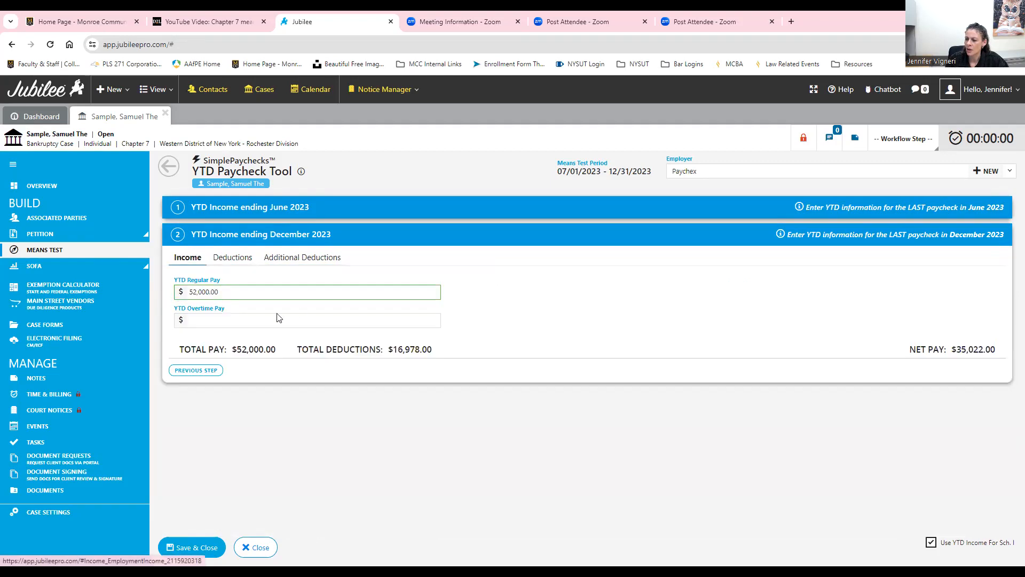
pyautogui.click(232, 257)
pyautogui.click(251, 213)
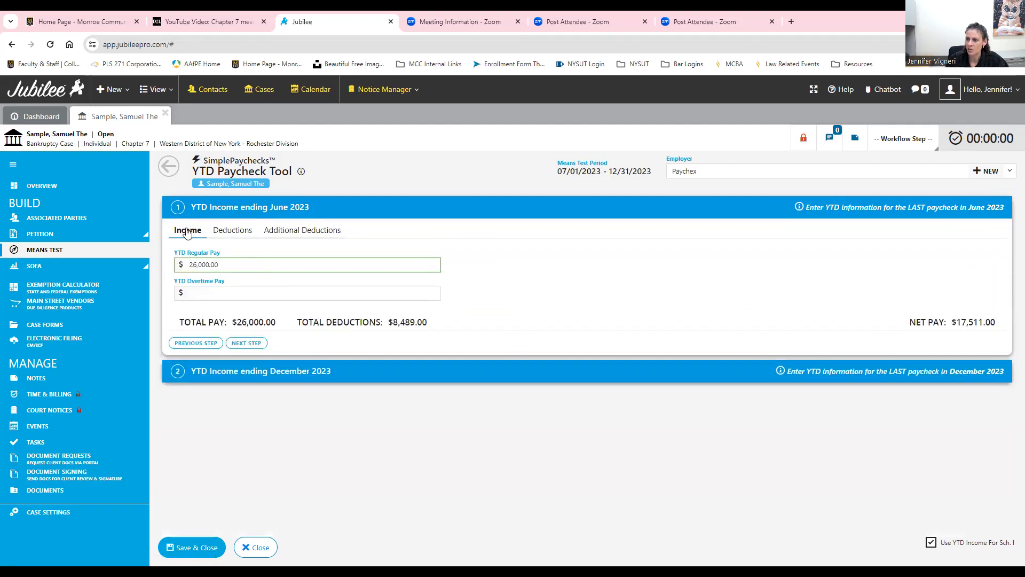
pyautogui.click(224, 367)
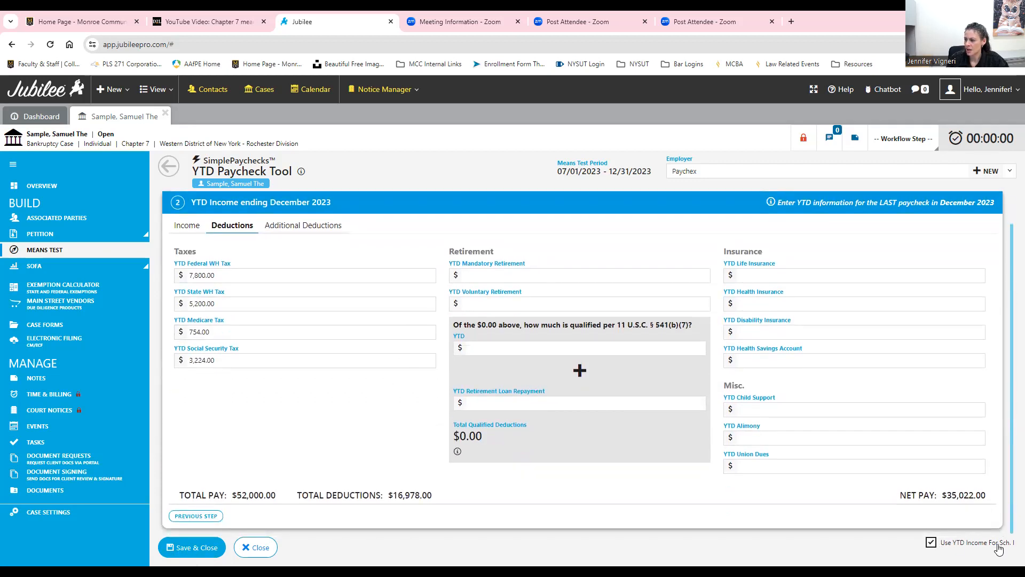
# Save the Paychex year-to-date paycheck entry, and return to the Means Test to save its household size and location details
pyautogui.click(203, 548)
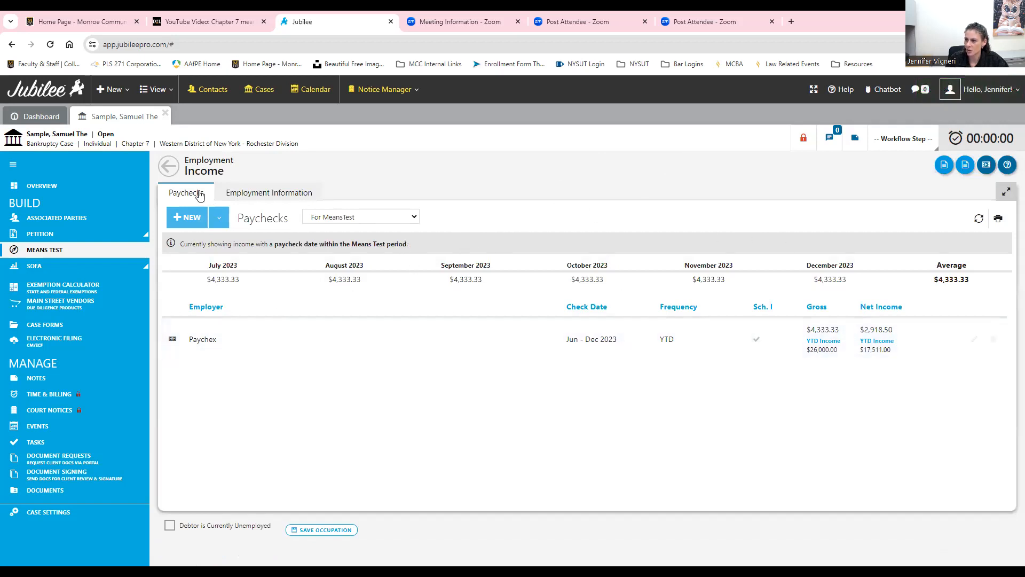
pyautogui.click(172, 173)
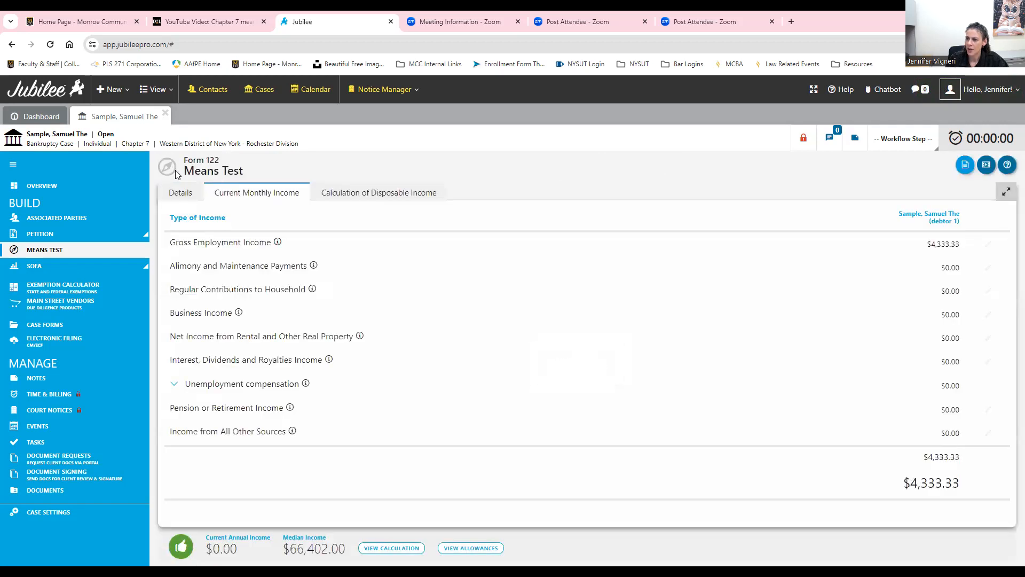
pyautogui.click(182, 194)
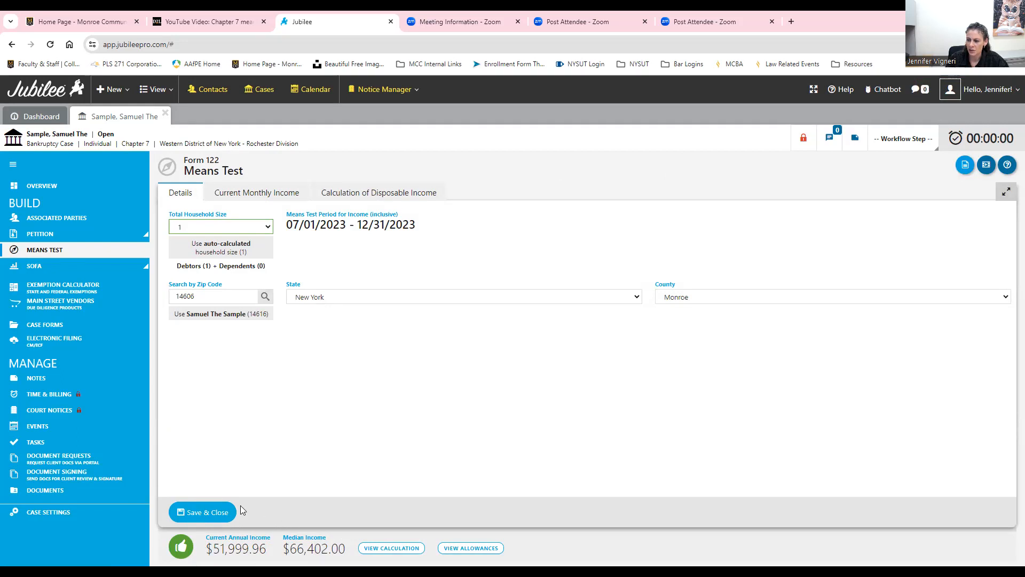
pyautogui.click(212, 515)
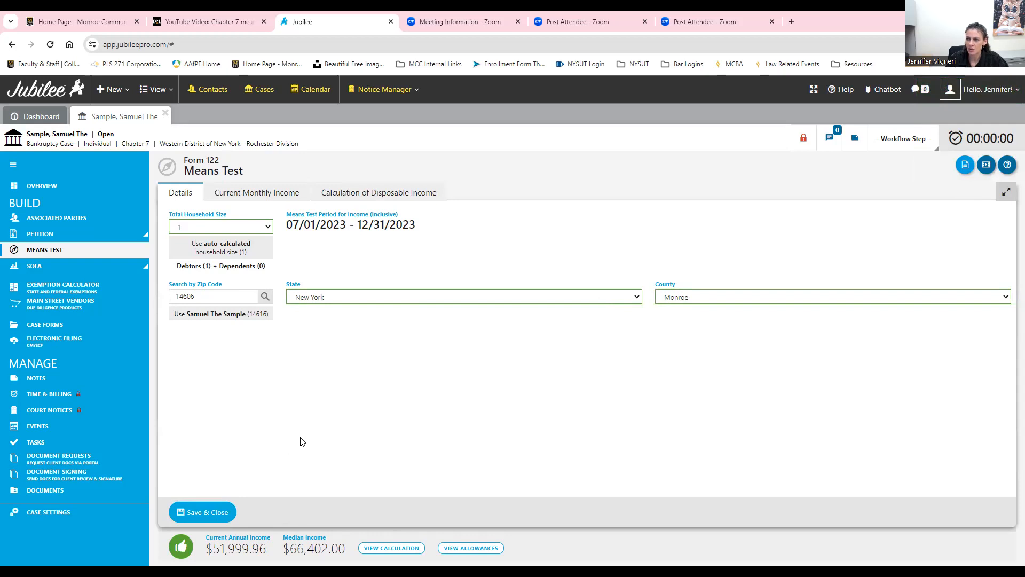
# Review the debtor's income on Schedule I and expenses on Schedule J of the petition, ending on the income schedule
pyautogui.click(85, 237)
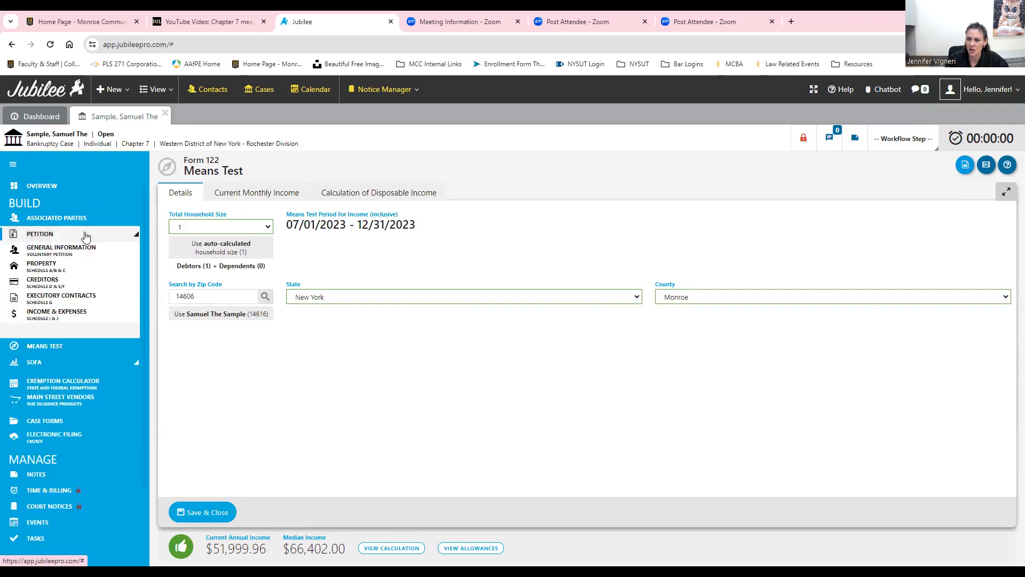
pyautogui.click(51, 319)
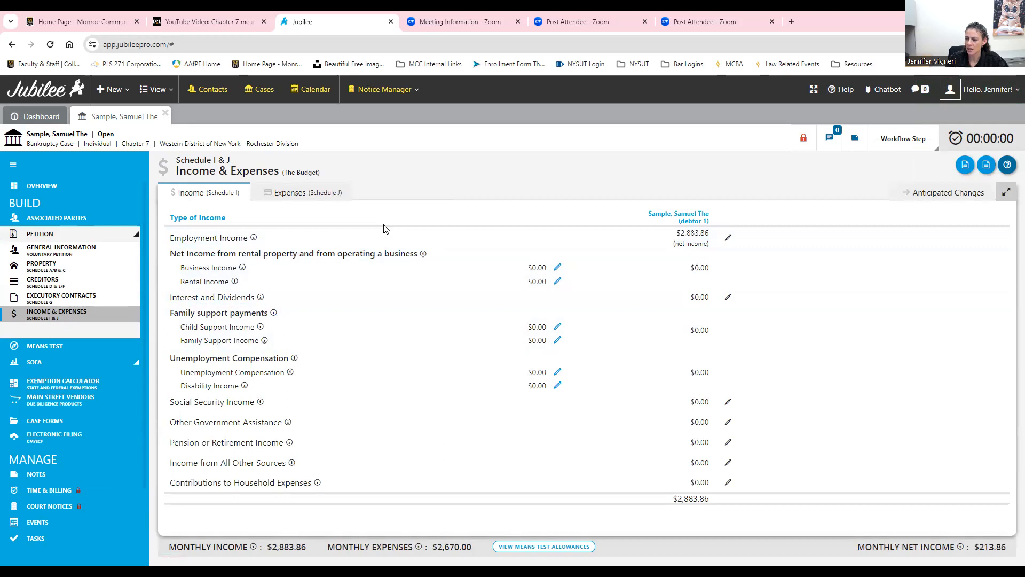
pyautogui.click(299, 193)
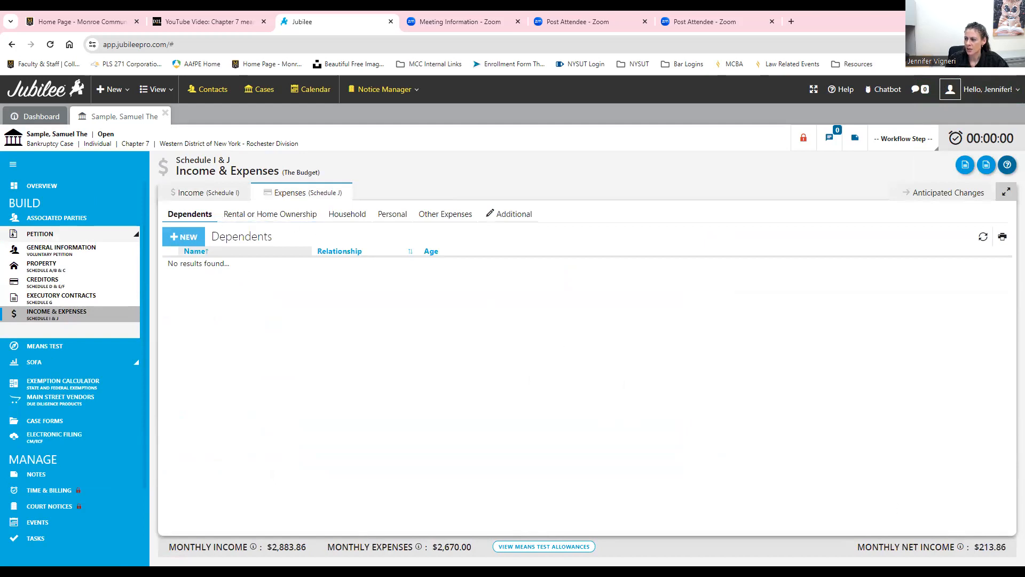
pyautogui.click(235, 193)
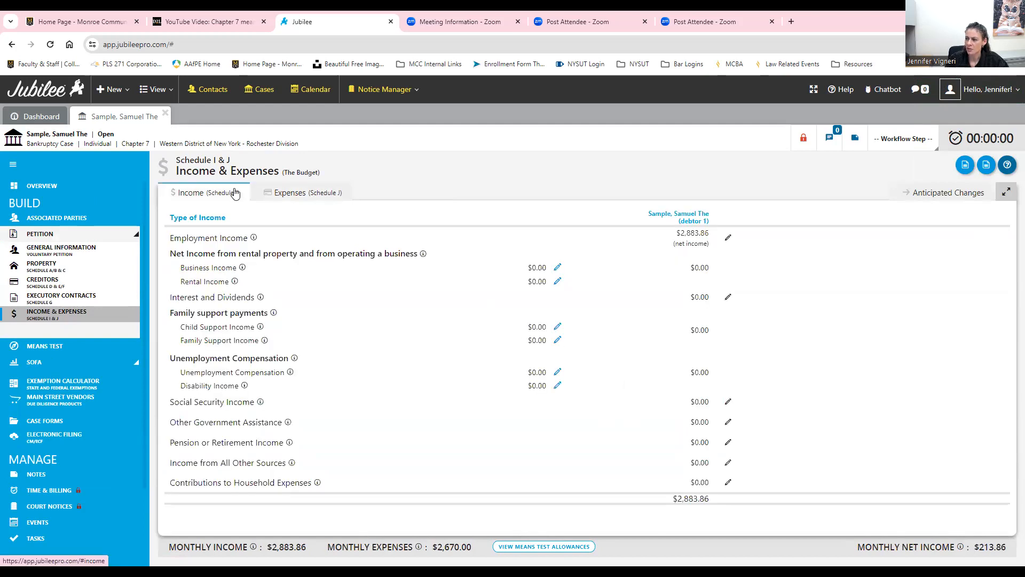